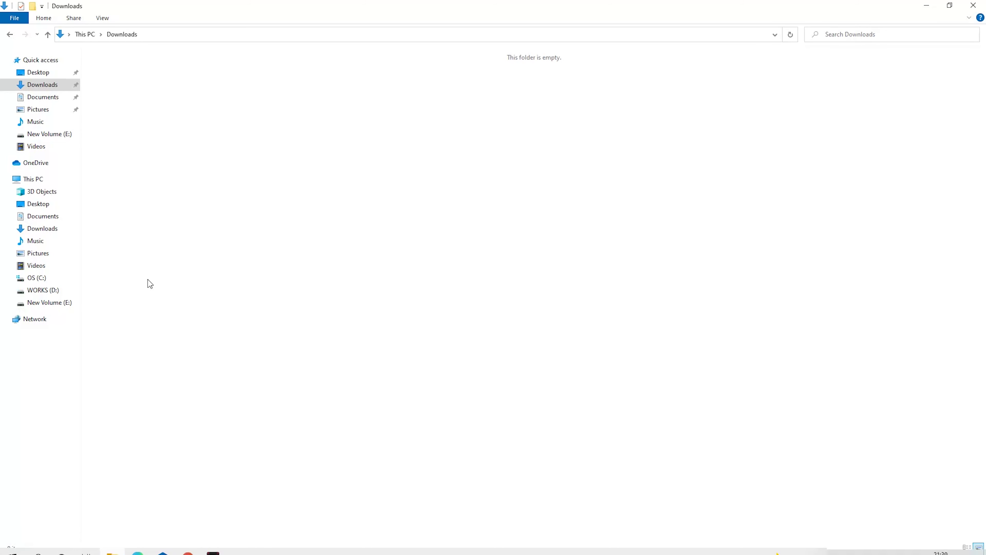
Add a new folder called 'Miner' inside the Downloads folder
{"action": "right_click", "coordinate": [181, 204]}
{"action": "mouse_move", "coordinate": [230, 341]}
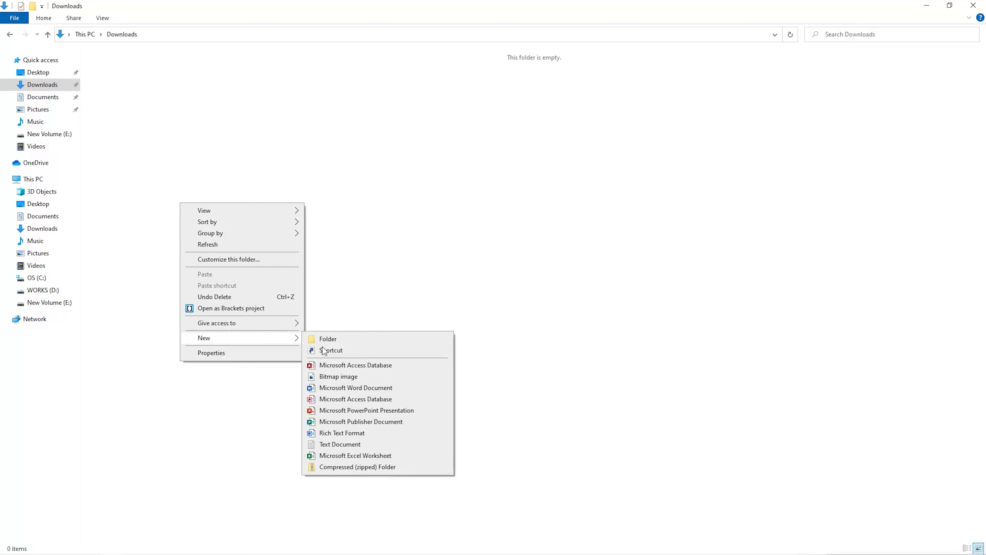
{"action": "left_click", "coordinate": [350, 342]}
{"action": "type", "text": "Miner"}
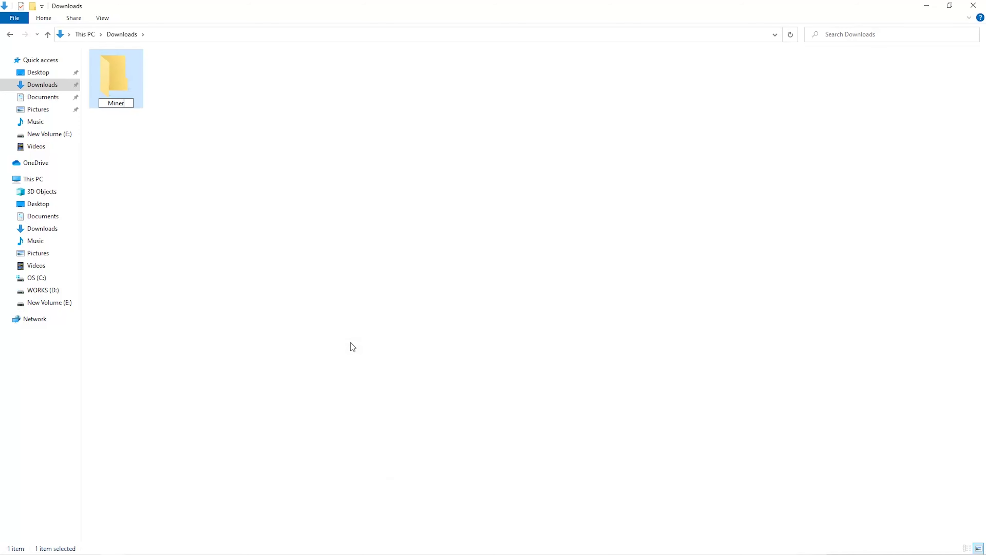
{"action": "key", "text": "Return"}
{"action": "key", "text": "super"}
Go to Virus & threat protection settings in Windows Security and reach the exclusions list
{"action": "type", "text": "wind"}
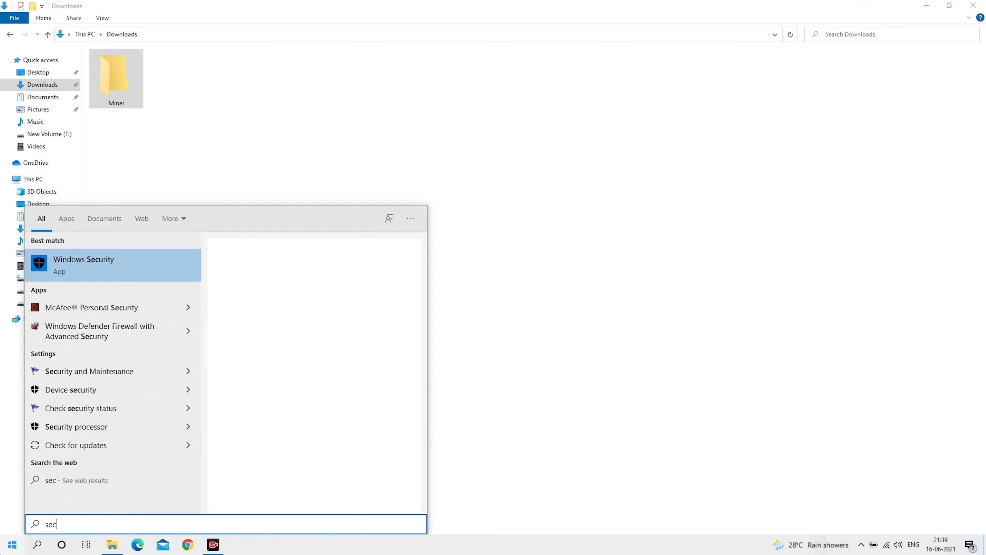
{"action": "key", "text": "Return"}
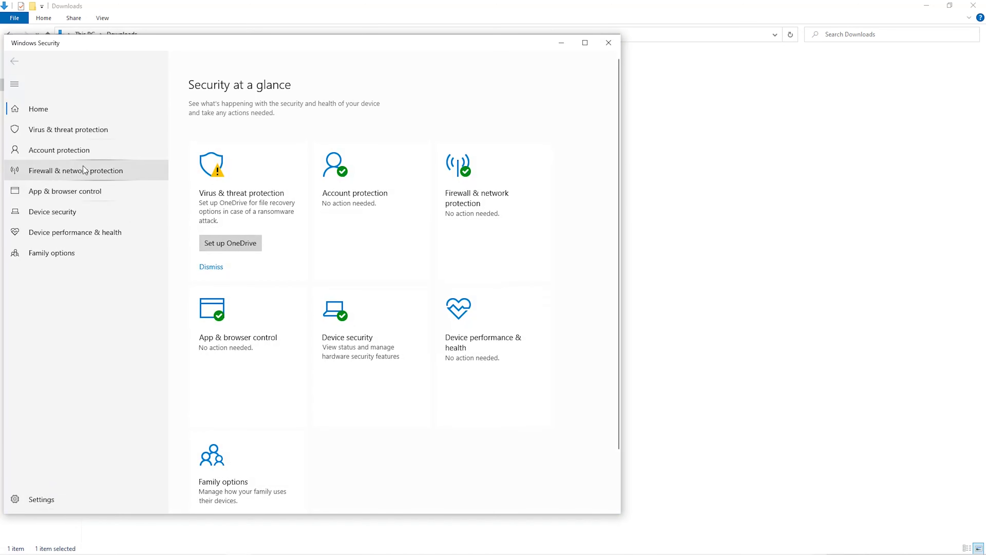
{"action": "left_click", "coordinate": [76, 124]}
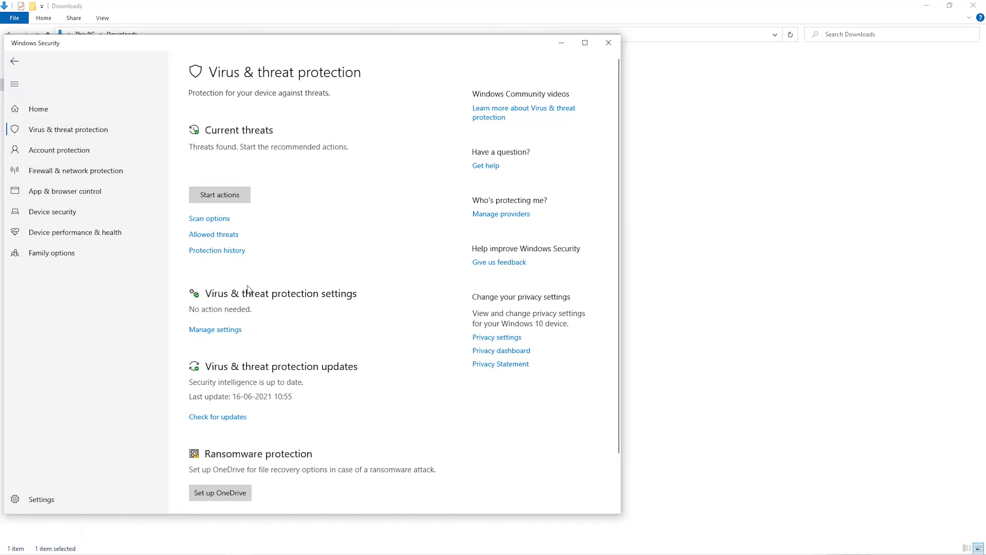
{"action": "scroll", "coordinate": [248, 289], "scroll_direction": "down", "scroll_amount": 3}
{"action": "left_click", "coordinate": [235, 272]}
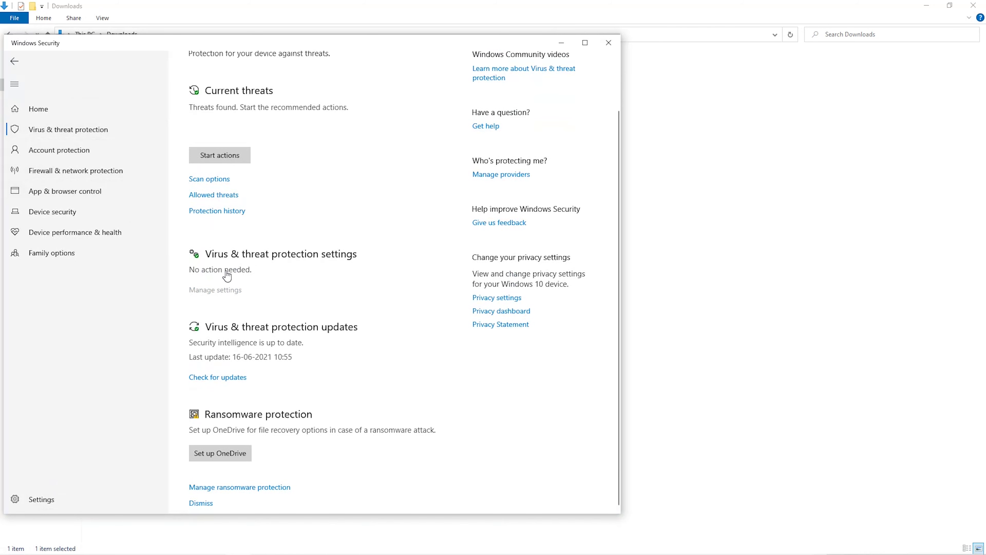
{"action": "scroll", "coordinate": [243, 338], "scroll_direction": "down", "scroll_amount": 6}
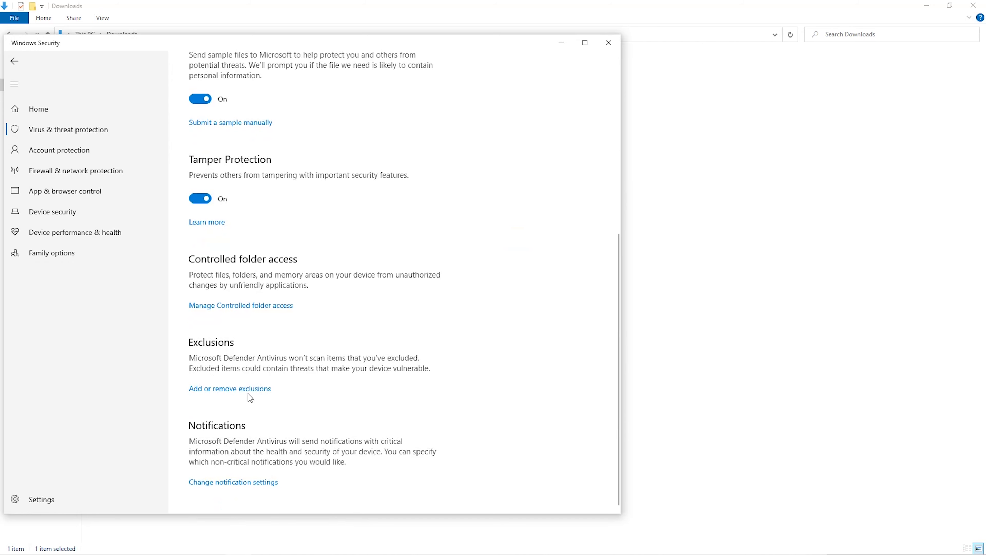
{"action": "left_click", "coordinate": [246, 391]}
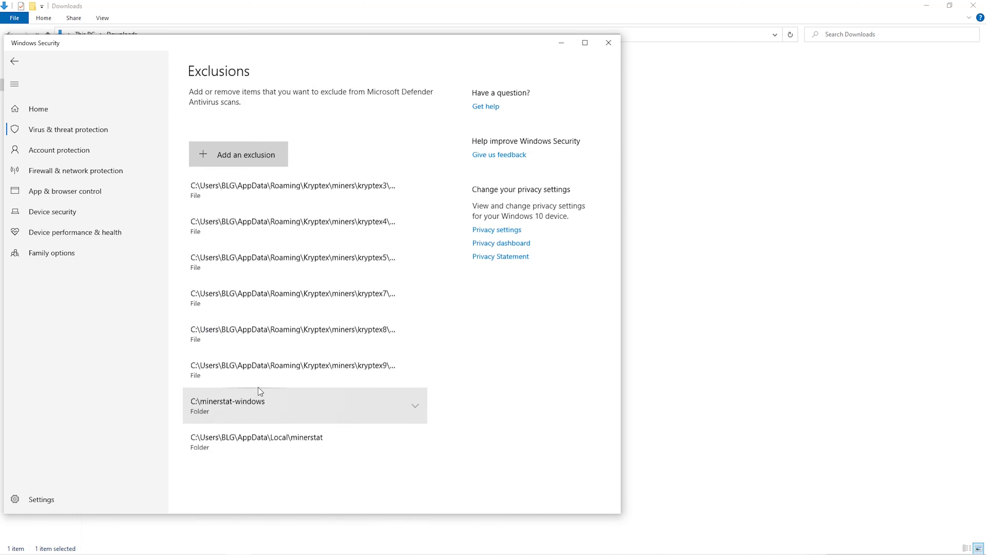
Add a Folder exclusion for Downloads\Miner
{"action": "left_click", "coordinate": [273, 165]}
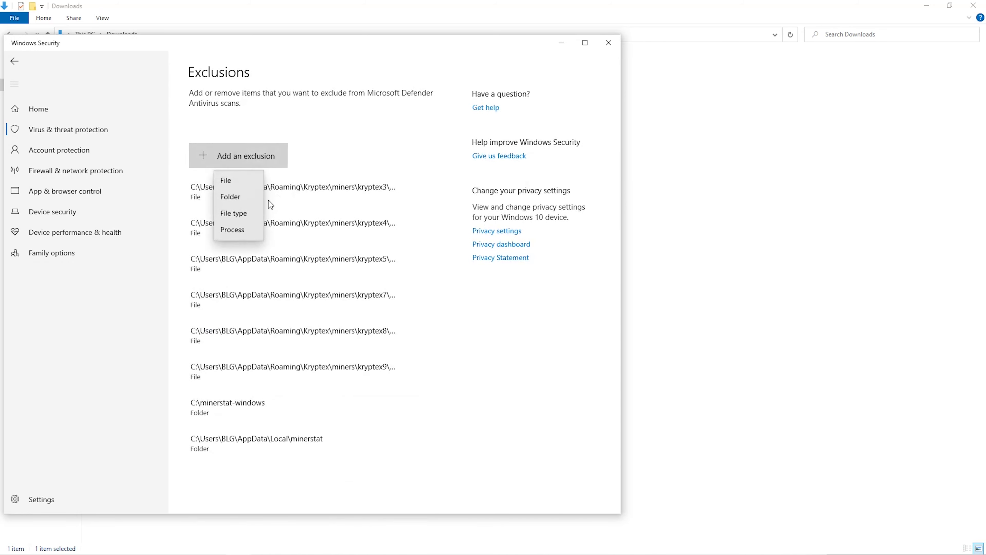
{"action": "left_click", "coordinate": [240, 199]}
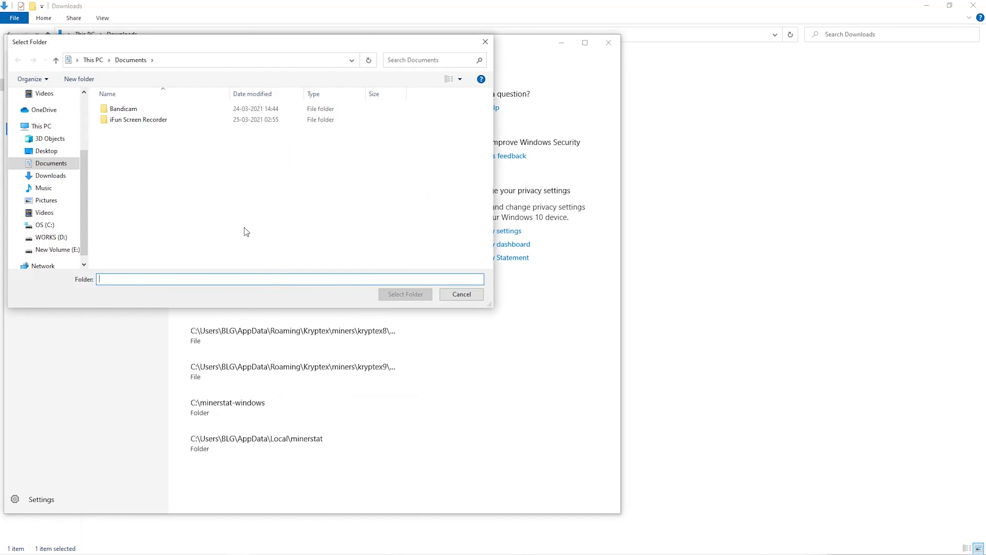
{"action": "left_click", "coordinate": [51, 187]}
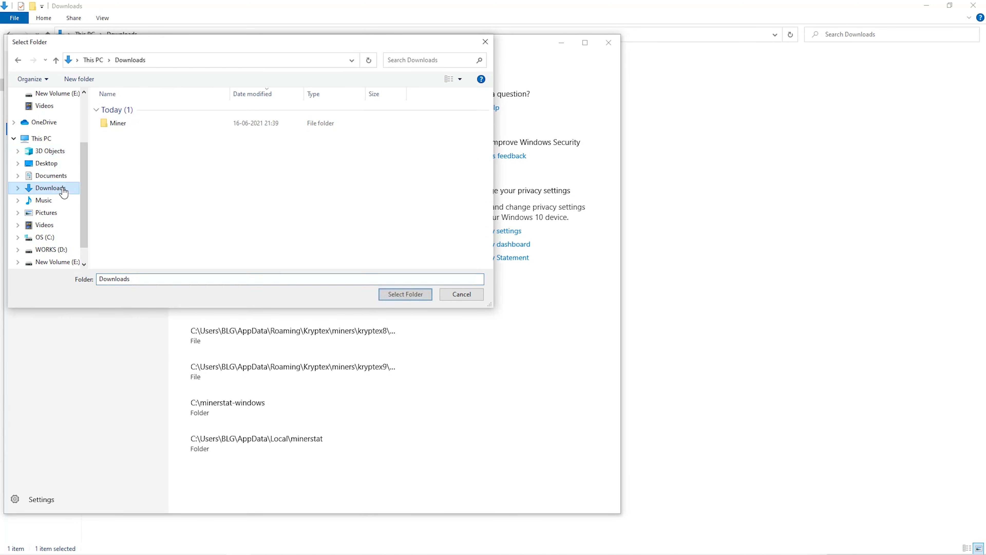
{"action": "left_click", "coordinate": [290, 125]}
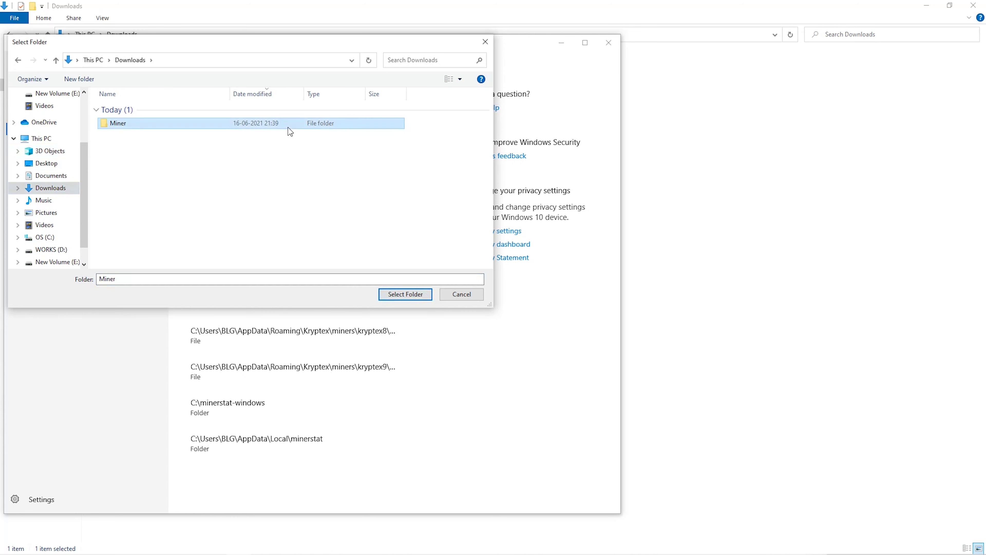
{"action": "left_click", "coordinate": [405, 294]}
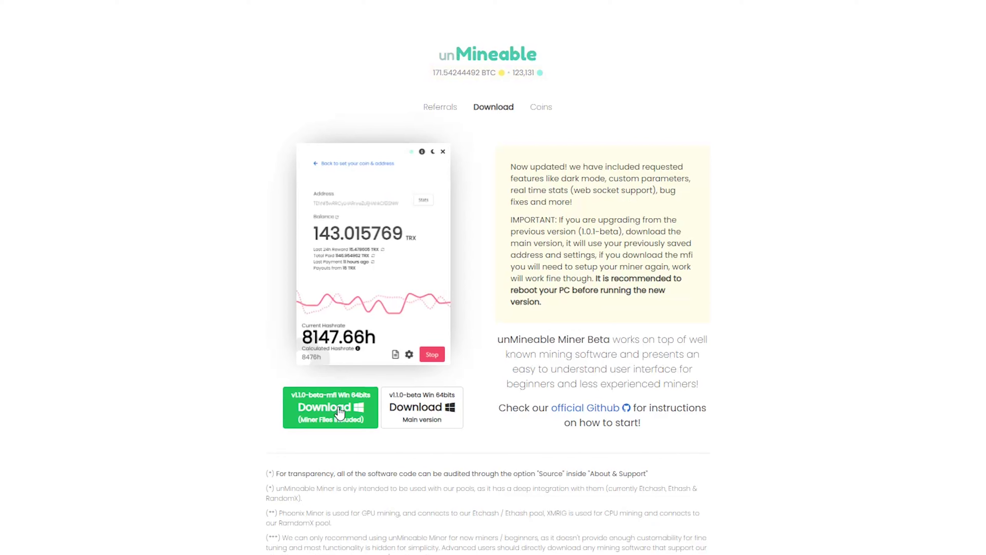
Save the v1.1.0-beta-mfi Win 64bits miner zip into Downloads\Miner
{"action": "left_click", "coordinate": [340, 412]}
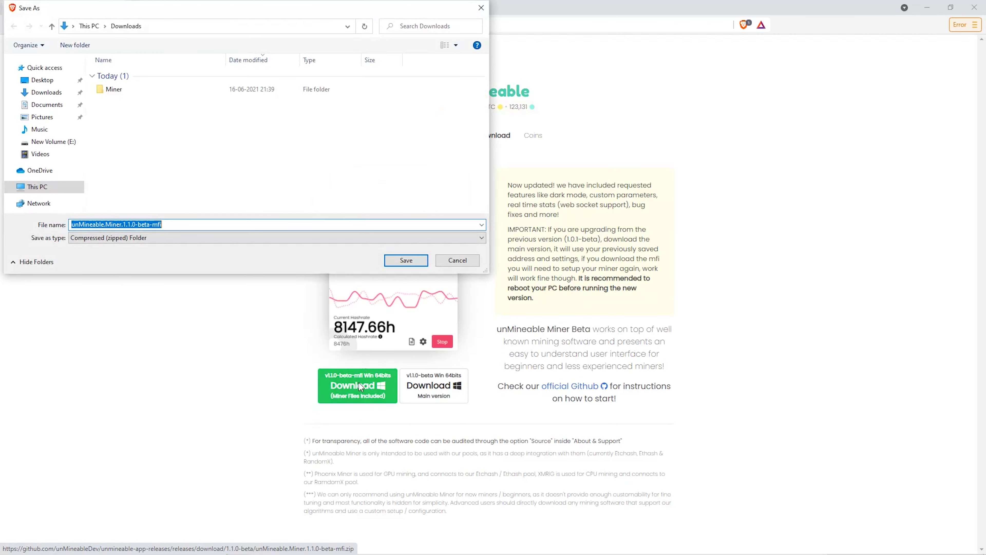
{"action": "left_click", "coordinate": [173, 91]}
{"action": "double_click", "coordinate": [174, 90]}
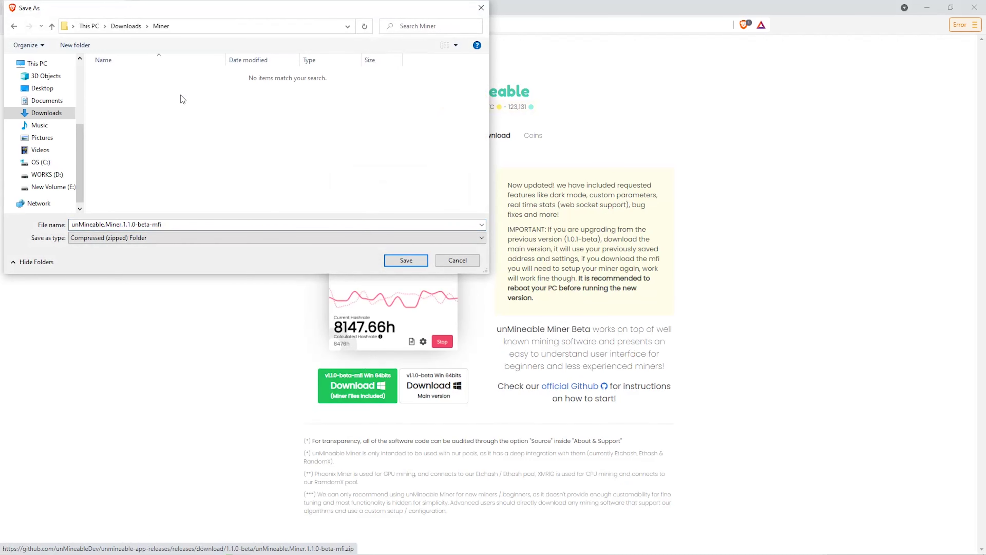
{"action": "left_click", "coordinate": [423, 260]}
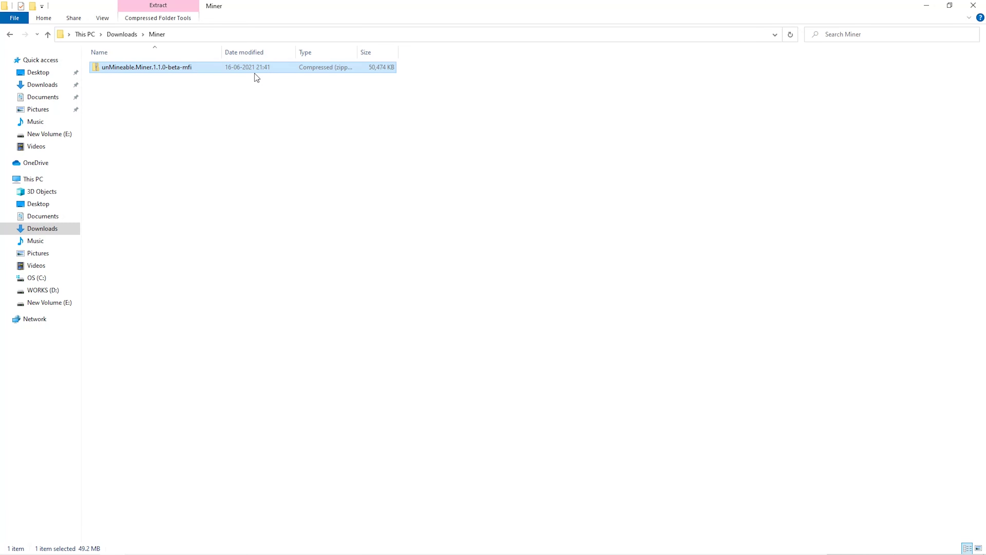
Extract the miner zip with 7-Zip Extract Here and launch unMineable Miner 1.1.0-beta-mfi
{"action": "right_click", "coordinate": [255, 73]}
{"action": "mouse_move", "coordinate": [304, 138]}
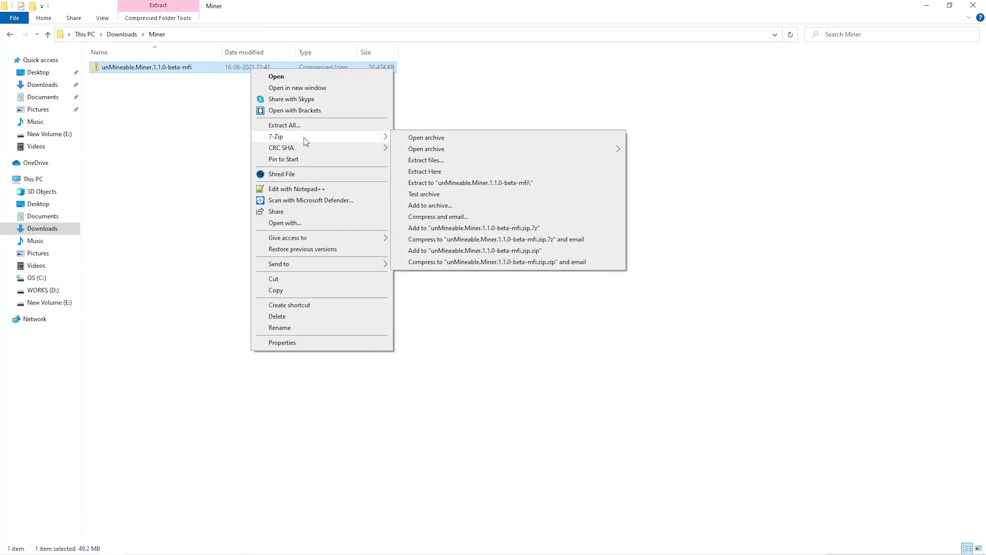
{"action": "left_click", "coordinate": [425, 171]}
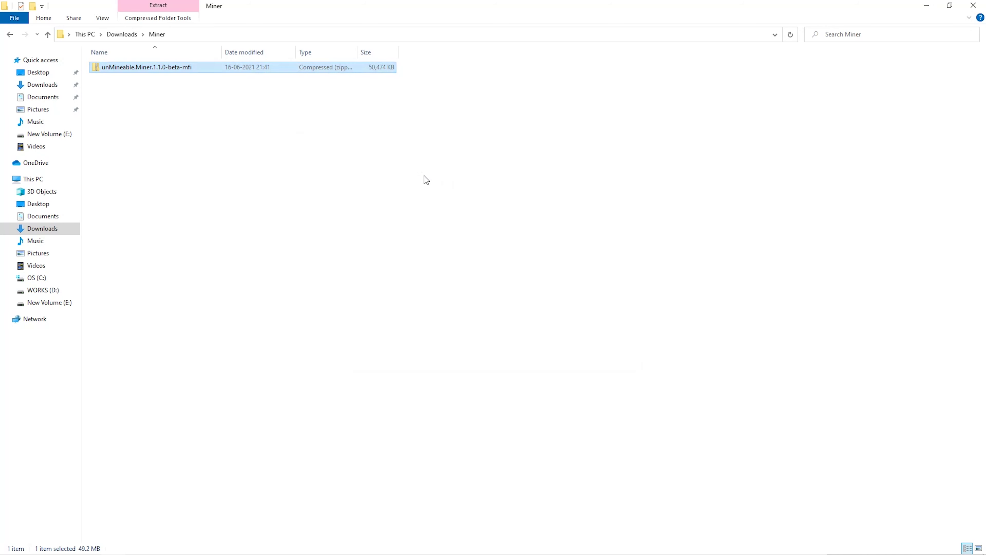
{"action": "double_click", "coordinate": [242, 70]}
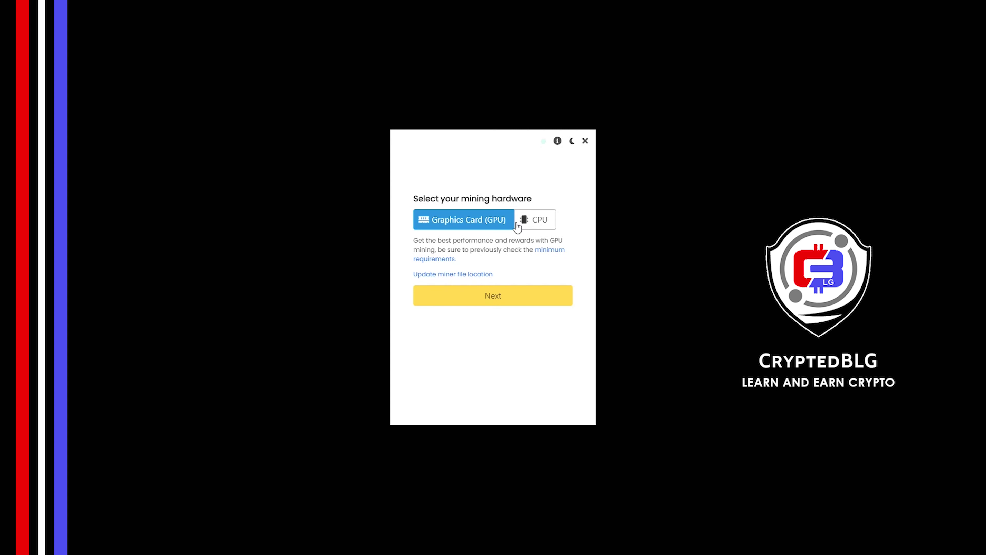
{"action": "left_click", "coordinate": [532, 227]}
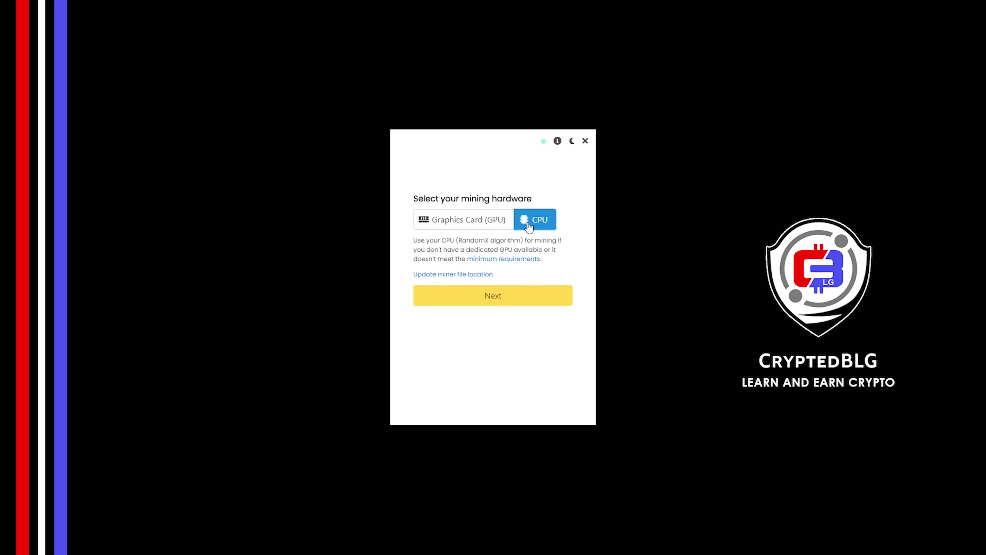
{"action": "left_click", "coordinate": [476, 227]}
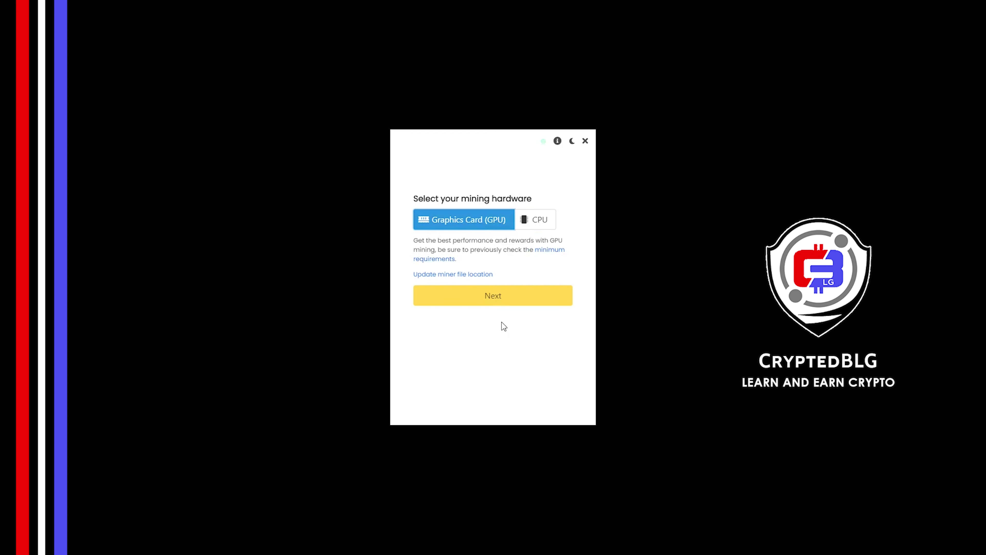
{"action": "left_click", "coordinate": [470, 300]}
Choose Tezos XTZ as the coin, paste the wallet address, and start mining
{"action": "left_click", "coordinate": [456, 220]}
{"action": "type", "text": "tez"}
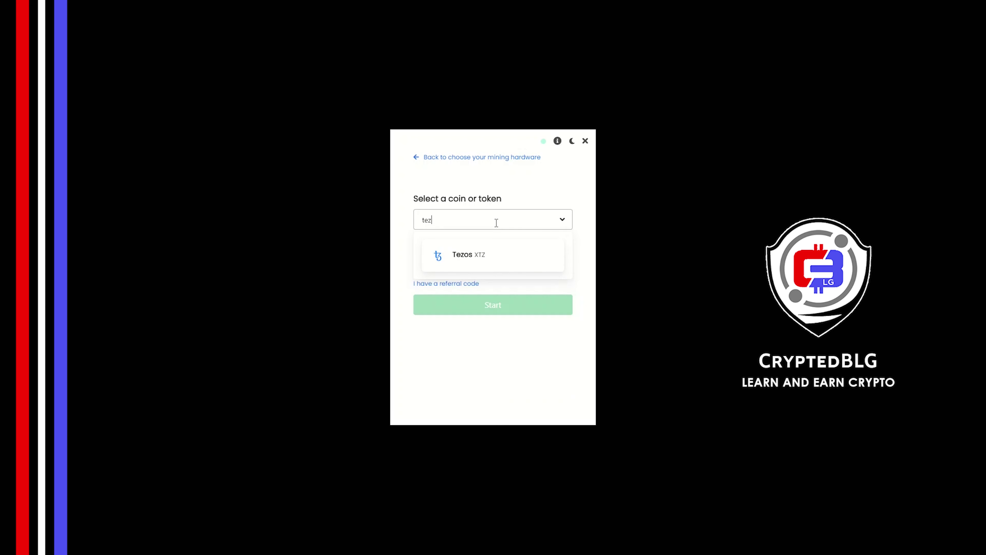
{"action": "left_click", "coordinate": [496, 254]}
{"action": "left_click", "coordinate": [495, 260]}
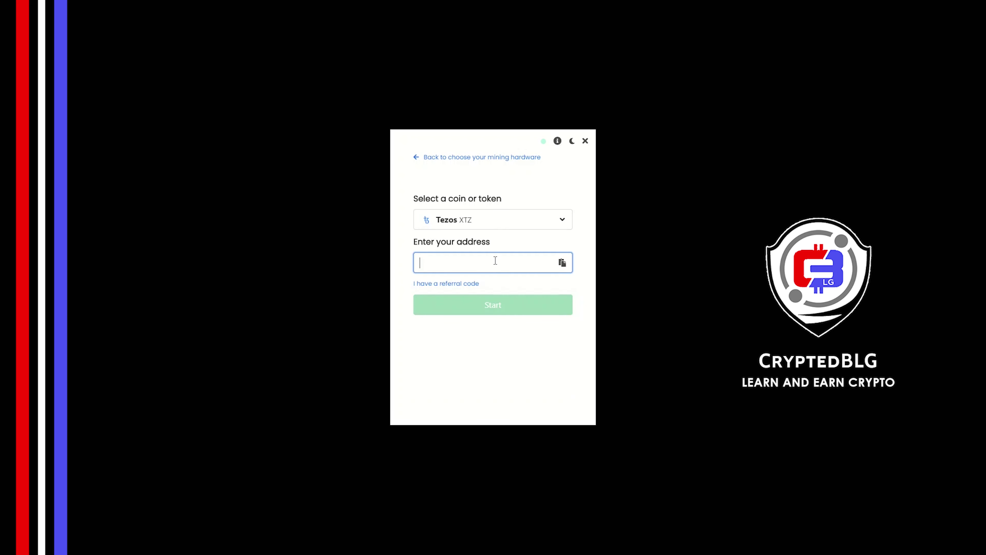
{"action": "key", "text": "ctrl+v"}
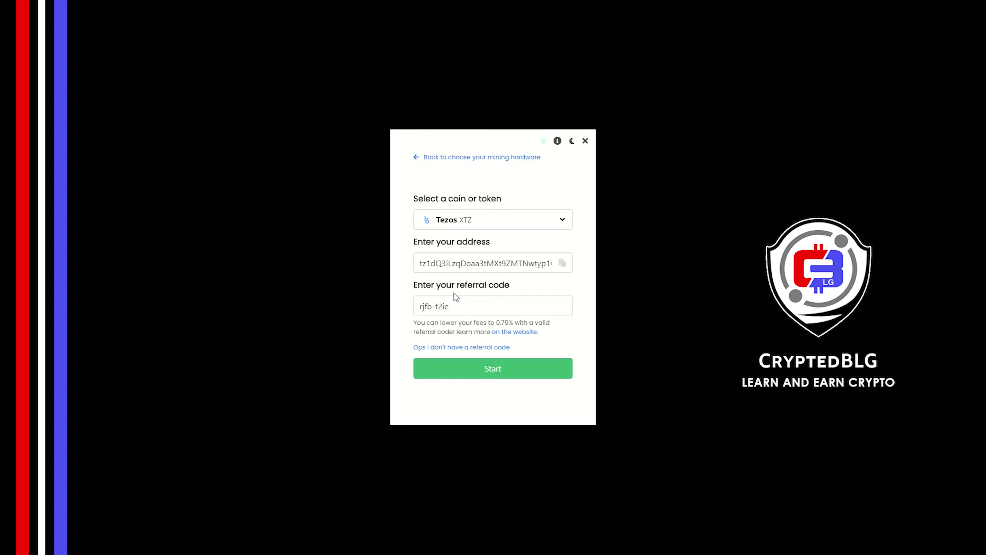
{"action": "left_click", "coordinate": [474, 367]}
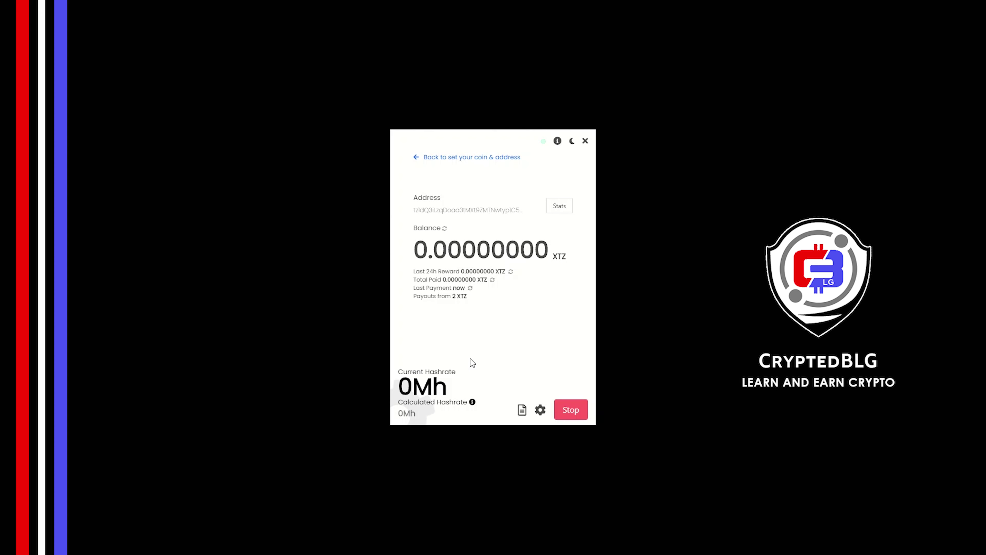
Open Advanced settings from the gear icon on the miner dashboard
{"action": "left_click", "coordinate": [541, 410]}
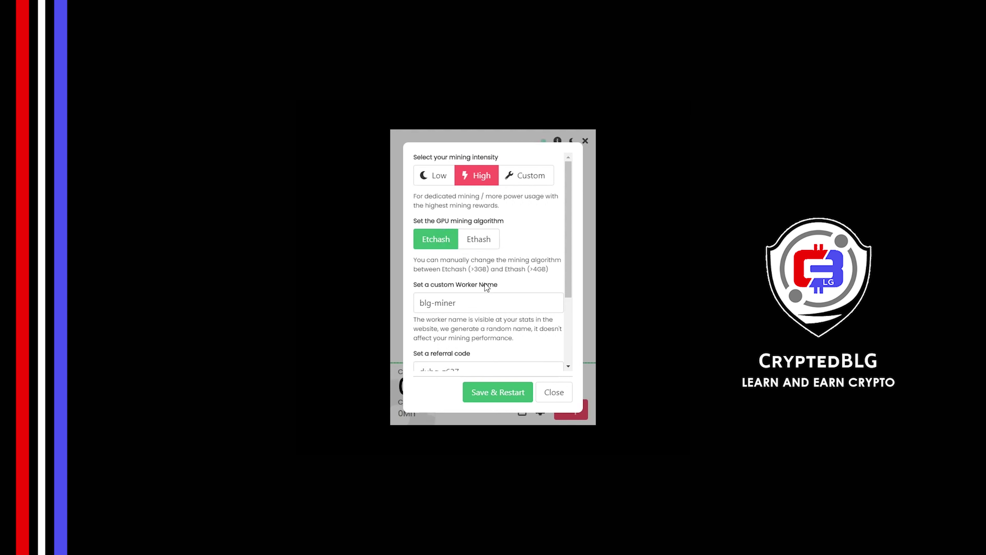
Keep worker name blg-miner and start-on-app-start Off, then Save & Restart the miner
{"action": "left_click", "coordinate": [449, 307]}
{"action": "triple_click", "coordinate": [449, 307]}
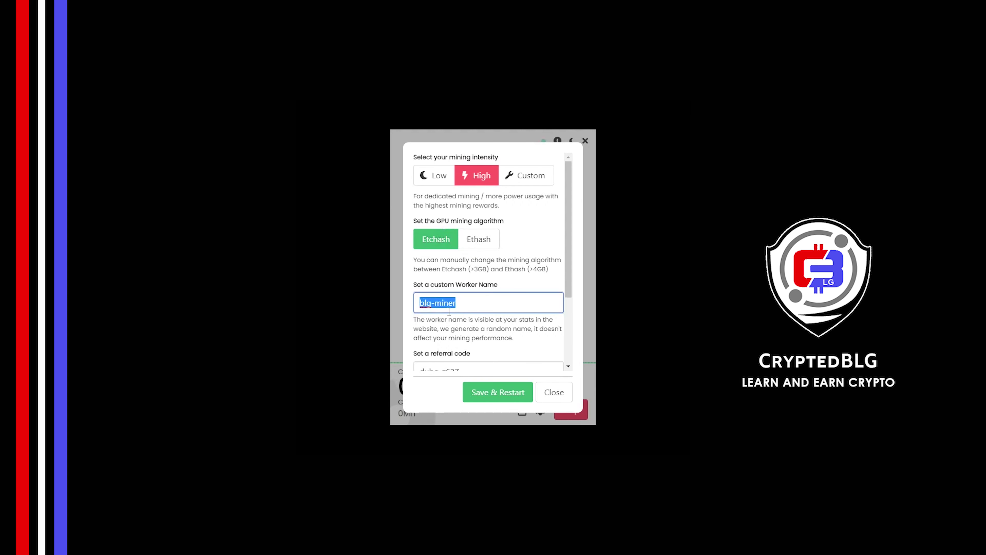
{"action": "left_click", "coordinate": [471, 324]}
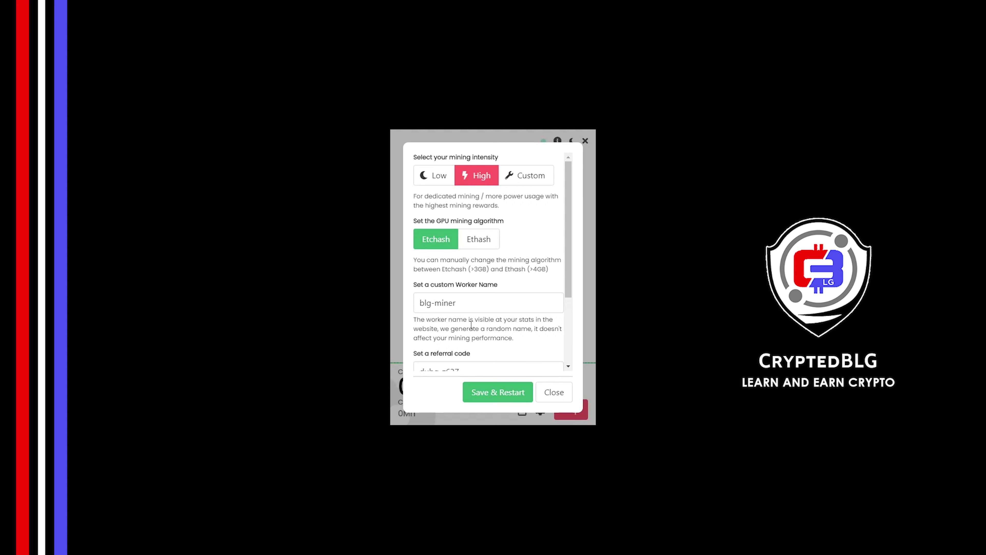
{"action": "scroll", "coordinate": [471, 324], "scroll_direction": "down", "scroll_amount": 3}
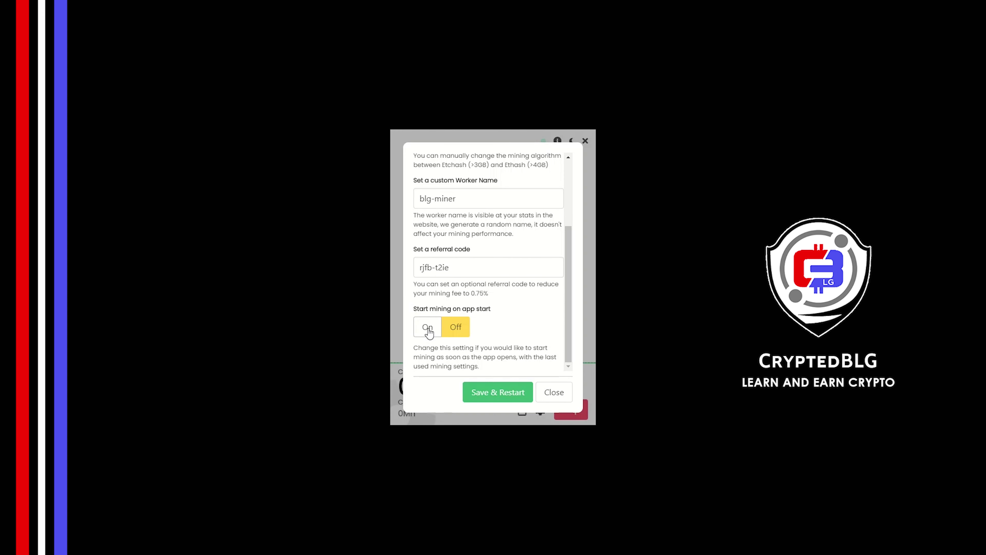
{"action": "left_click", "coordinate": [470, 394]}
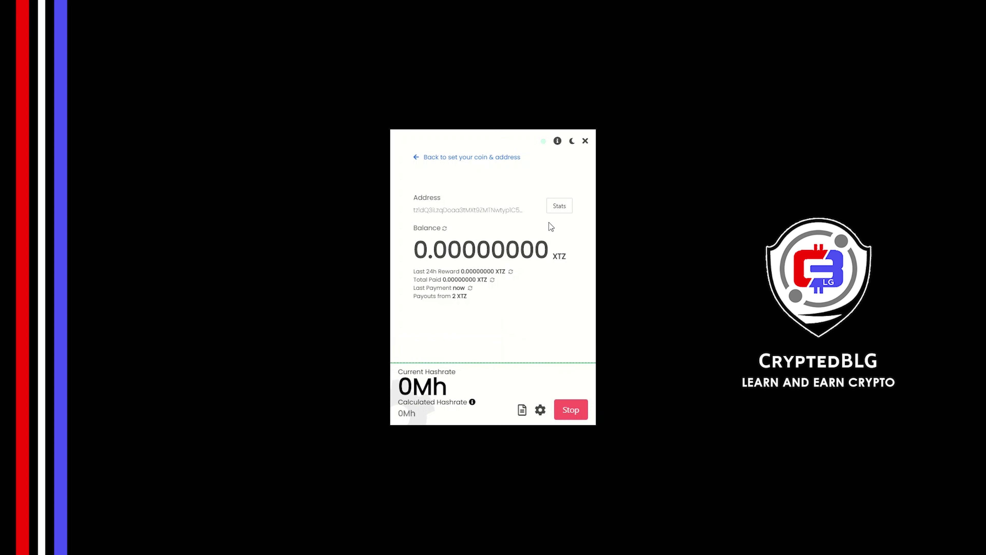
Open the Tezos address's web stats and view its Payments, Referral Code and Stats tabs
{"action": "left_click", "coordinate": [561, 206]}
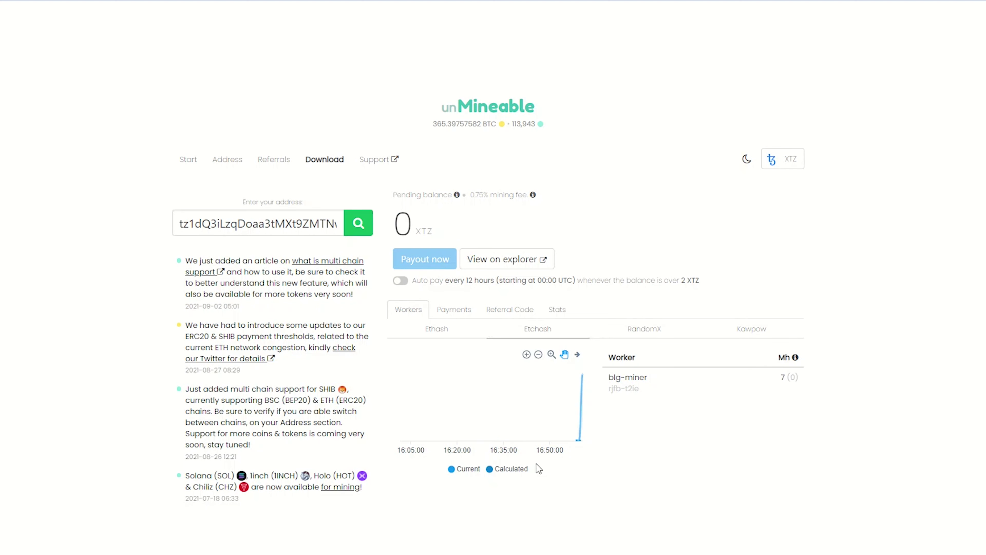
{"action": "left_click", "coordinate": [469, 315]}
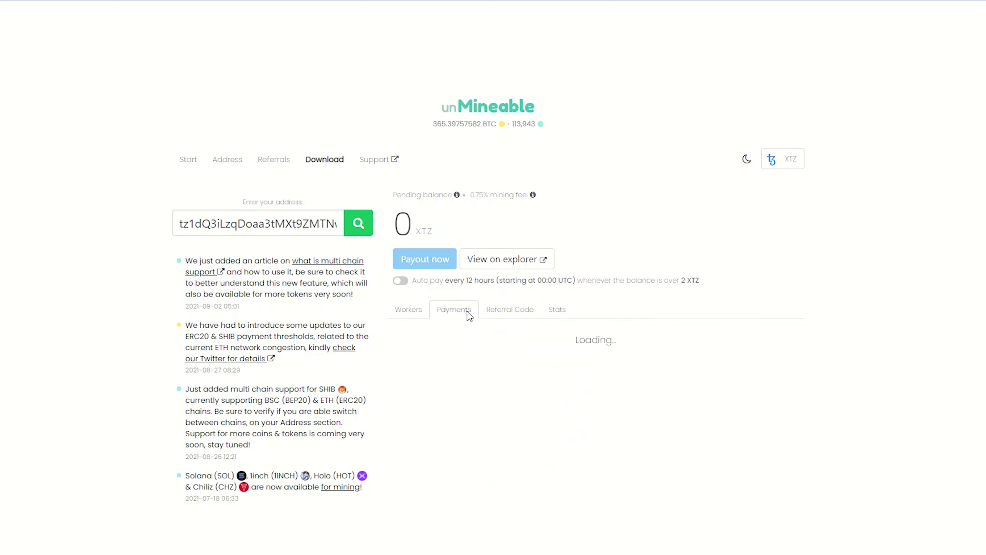
{"action": "left_click", "coordinate": [490, 315]}
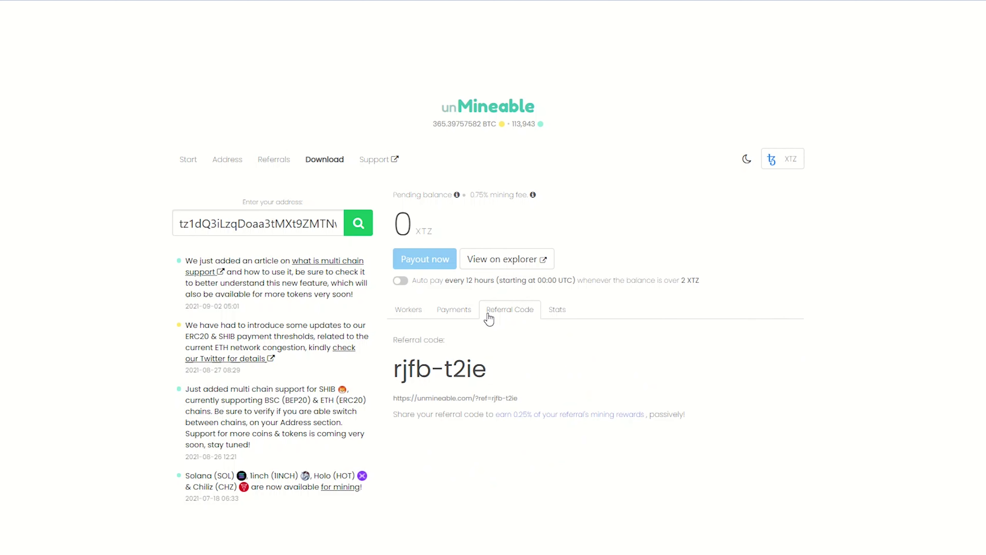
{"action": "left_click", "coordinate": [556, 311]}
{"action": "scroll", "coordinate": [555, 312], "scroll_direction": "down", "scroll_amount": 1}
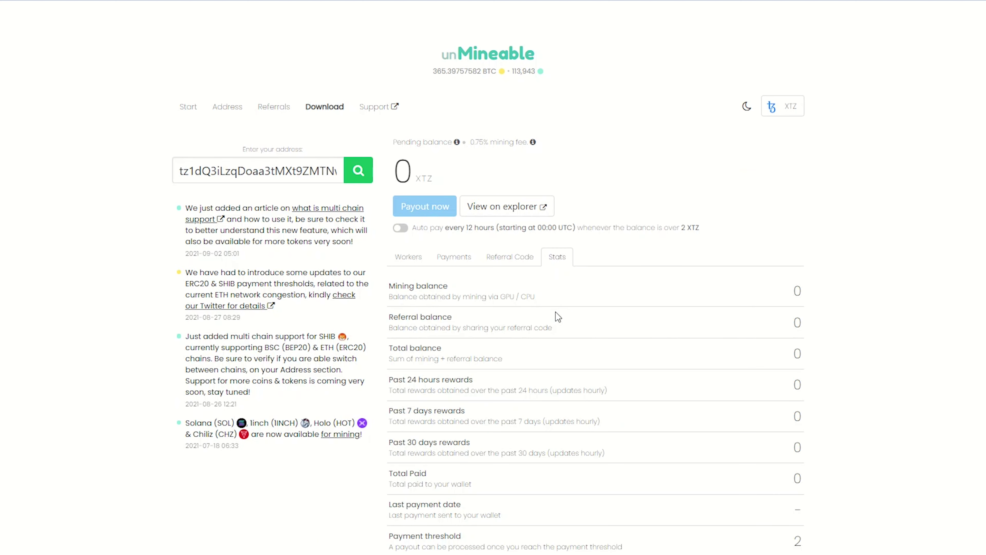